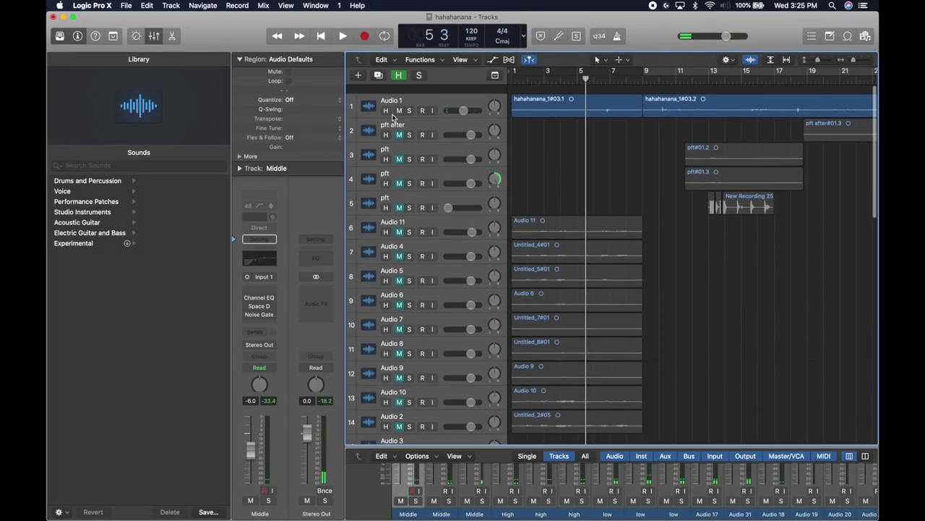
Play the project from the beginning and look over the stacked vocal tracks.
{"action": "scroll", "coordinate": [404, 114], "scroll_direction": "down", "scroll_amount": 1}
{"action": "key", "text": "Return"}
{"action": "key", "text": "space"}
{"action": "scroll", "coordinate": [575, 203], "scroll_direction": "down", "scroll_amount": 10}
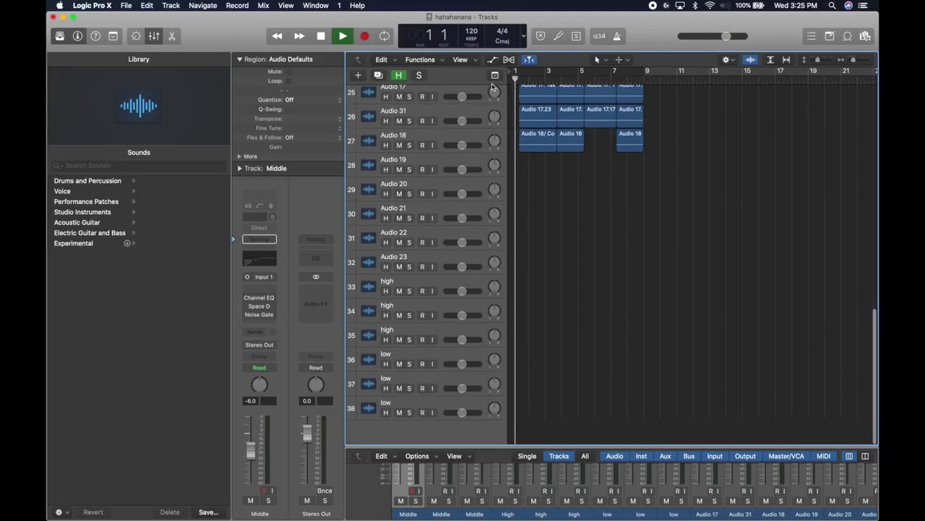
{"action": "scroll", "coordinate": [575, 204], "scroll_direction": "up", "scroll_amount": 4}
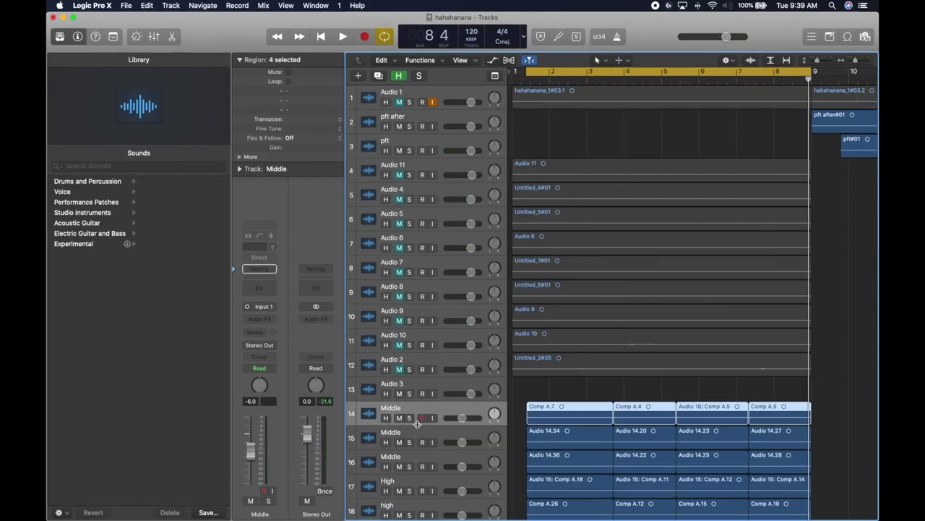
Solo the first Middle track and insert the RVox (m) compressor on it.
{"action": "left_click", "coordinate": [410, 420]}
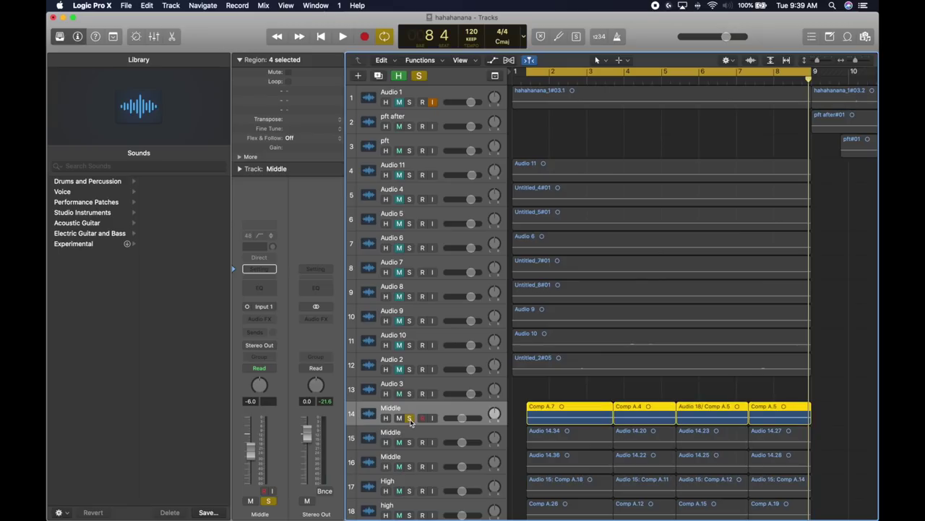
{"action": "key", "text": "space"}
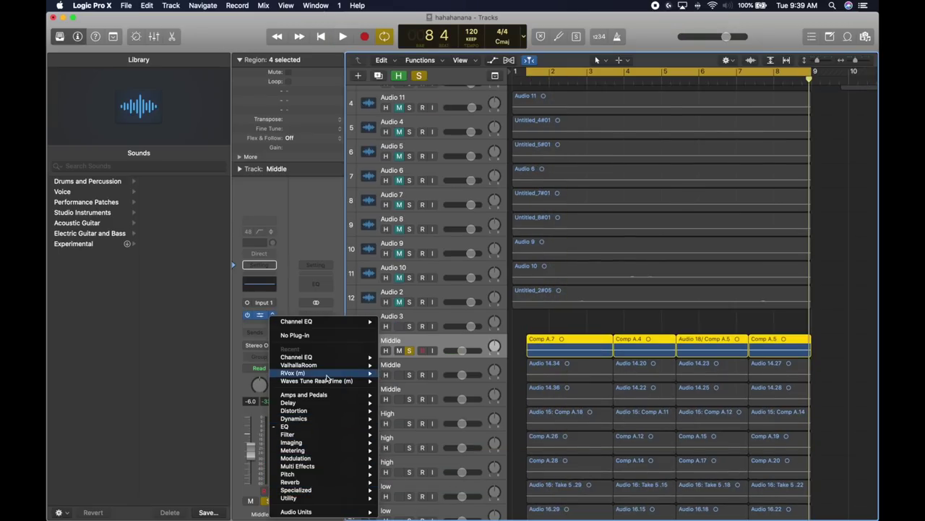
{"action": "left_click", "coordinate": [335, 374]}
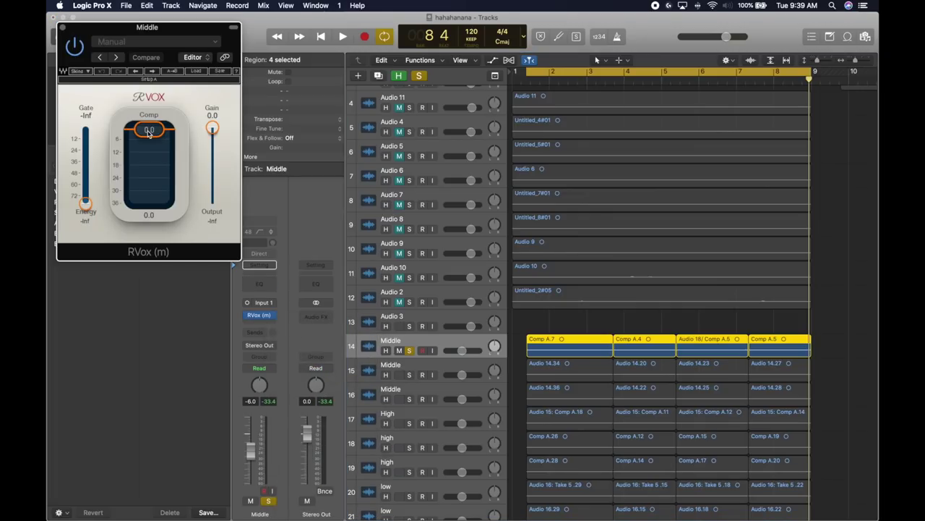
Set the RVox compression on the first Middle track to -12.0 during playback, then close the plug-in.
{"action": "key", "text": "space"}
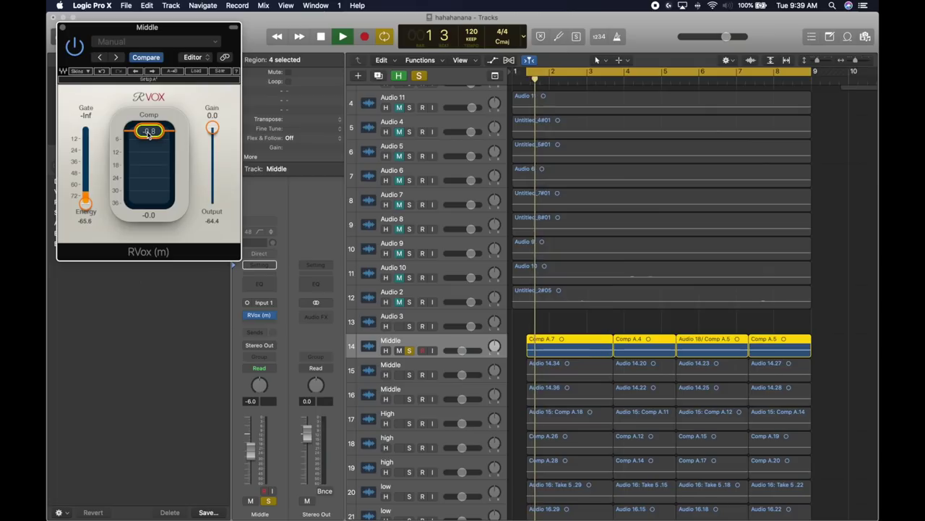
{"action": "left_click_drag", "start_coordinate": [148, 131], "coordinate": [148, 149]}
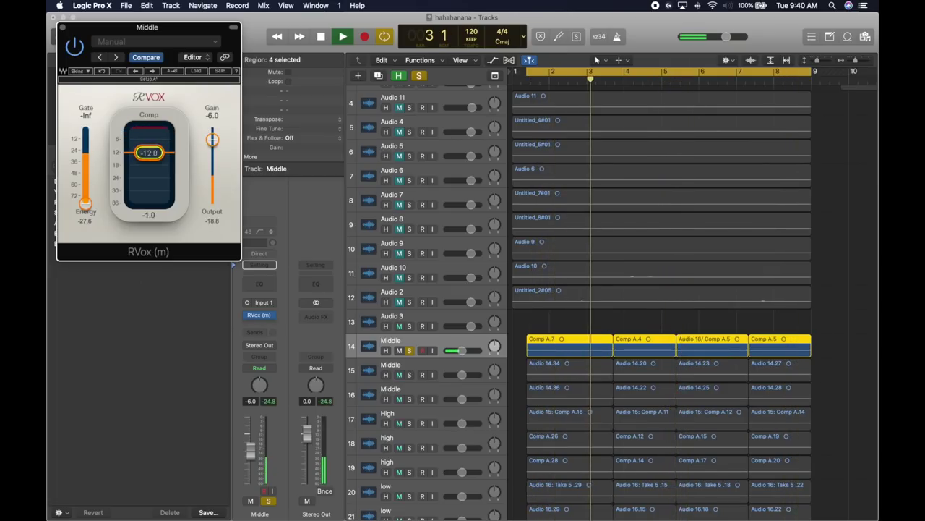
{"action": "left_click_drag", "start_coordinate": [149, 149], "coordinate": [149, 153]}
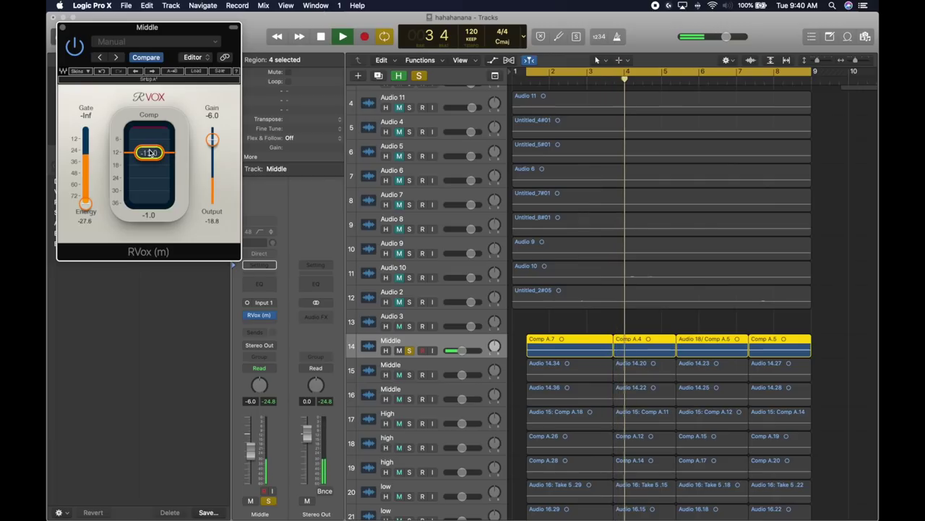
{"action": "left_click", "coordinate": [62, 27]}
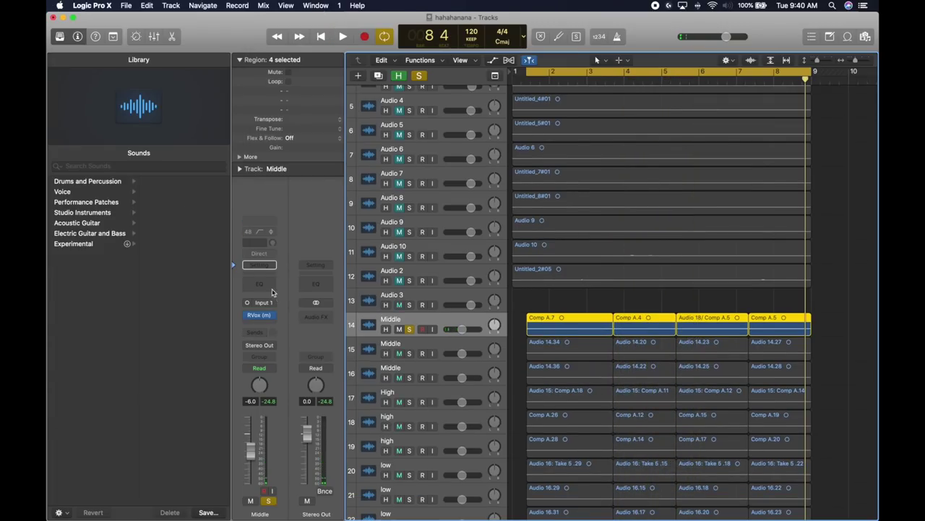
Add a Channel EQ to the first Middle track and enable its low cut at 120 Hz.
{"action": "left_click", "coordinate": [274, 282]}
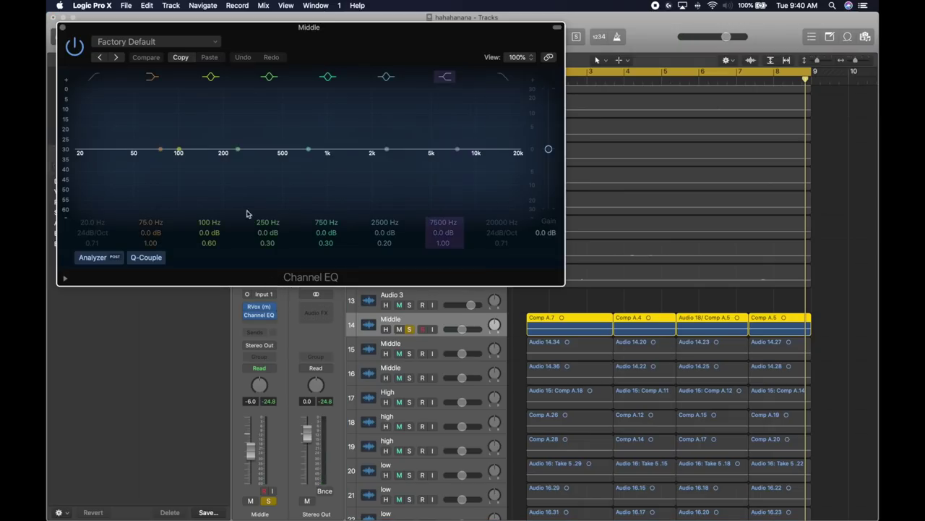
{"action": "key", "text": "space"}
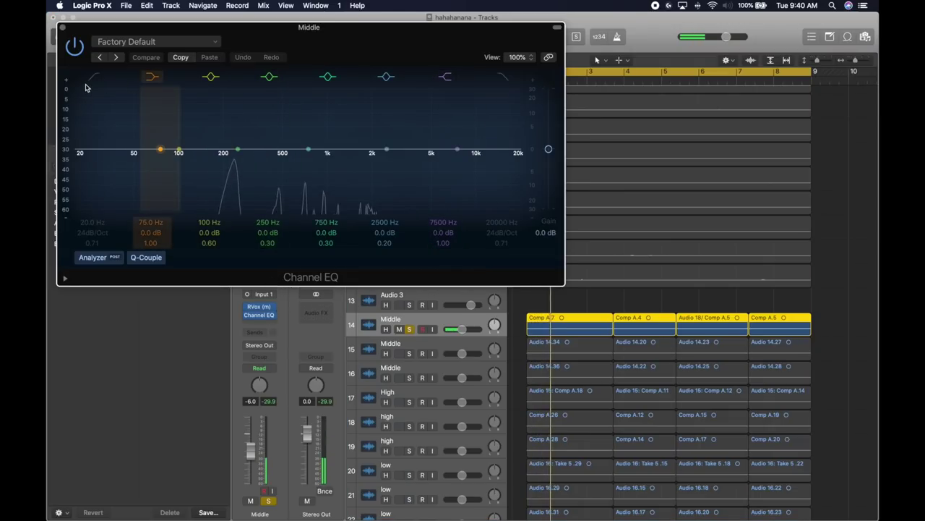
{"action": "left_click", "coordinate": [79, 168]}
{"action": "left_click_drag", "start_coordinate": [79, 168], "coordinate": [190, 164]}
Shape the EQ's 250 Hz band into a 6.5 dB cut at 270 Hz with a Q of 1.60.
{"action": "left_click_drag", "start_coordinate": [189, 152], "coordinate": [207, 168]}
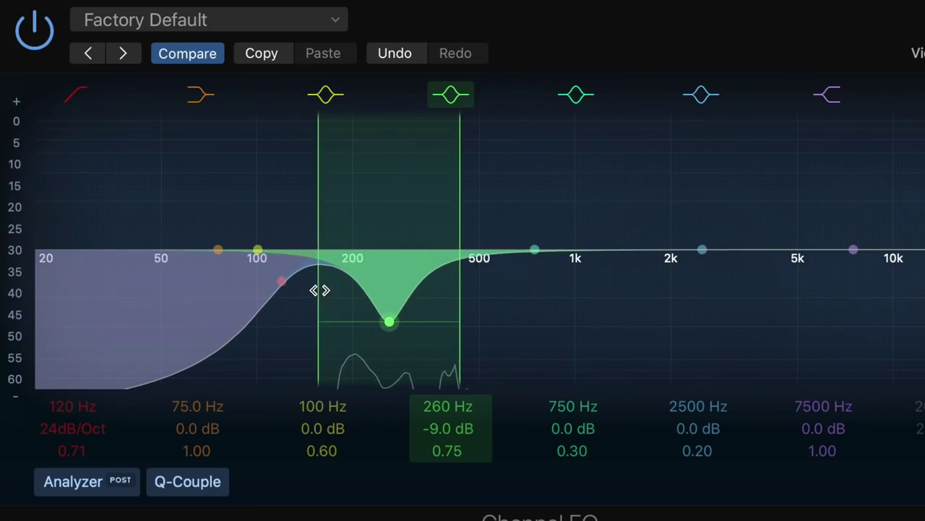
{"action": "left_click_drag", "start_coordinate": [319, 290], "coordinate": [387, 309]}
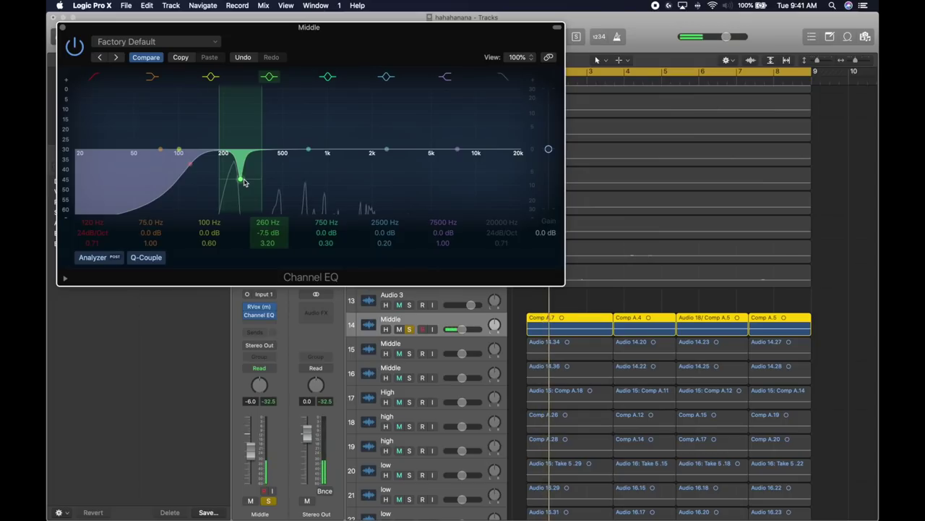
{"action": "mouse_move", "coordinate": [240, 182]}
{"action": "left_mouse_down"}
{"action": "mouse_move", "coordinate": [266, 174]}
{"action": "mouse_move", "coordinate": [241, 174]}
{"action": "left_mouse_up"}
Refine the EQ with cuts of 5.5 dB at 240 Hz and 4.5 dB at 580 Hz, plus a 2 dB boost at 2000 Hz.
{"action": "left_click_drag", "start_coordinate": [308, 149], "coordinate": [308, 162]}
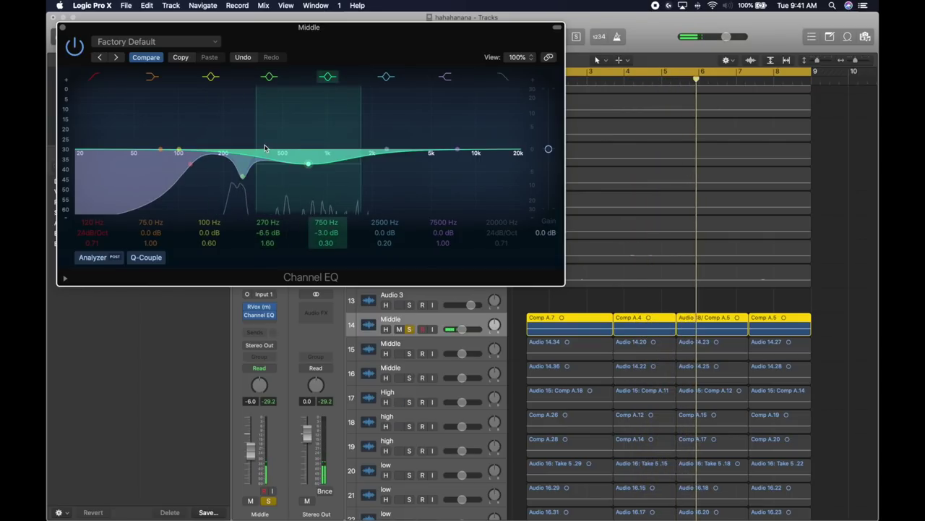
{"action": "left_click_drag", "start_coordinate": [253, 152], "coordinate": [240, 179]}
{"action": "mouse_move", "coordinate": [387, 149]}
{"action": "left_mouse_down"}
{"action": "mouse_move", "coordinate": [362, 136]}
{"action": "mouse_move", "coordinate": [372, 153]}
{"action": "left_mouse_up"}
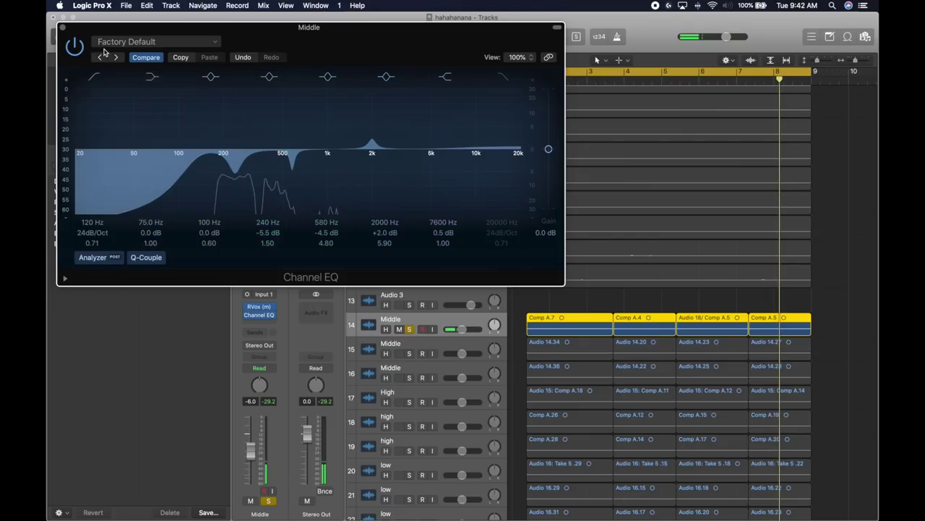
{"action": "left_click", "coordinate": [62, 28]}
{"action": "key", "text": "space"}
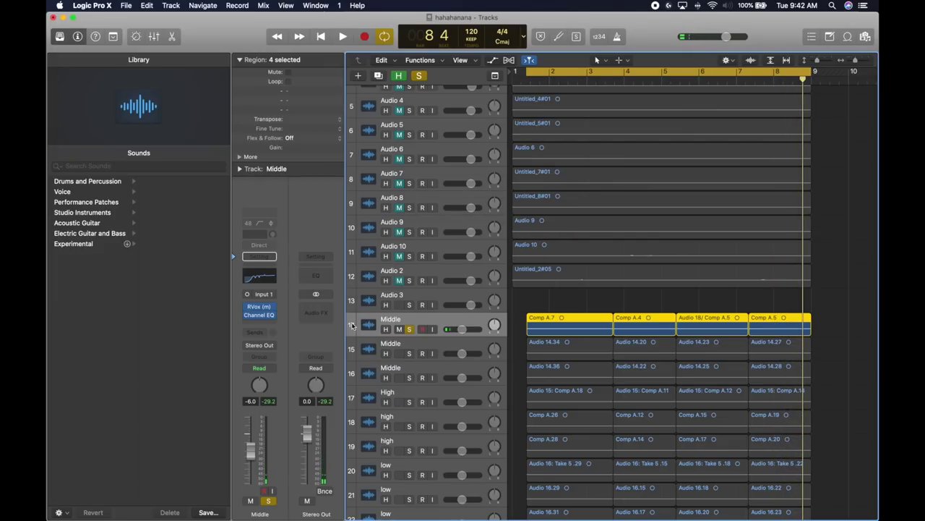
Insert a Space Designer reverb on the first Middle track and set its Wet level to -24.0 dB.
{"action": "left_click", "coordinate": [269, 325]}
{"action": "mouse_move", "coordinate": [258, 469]}
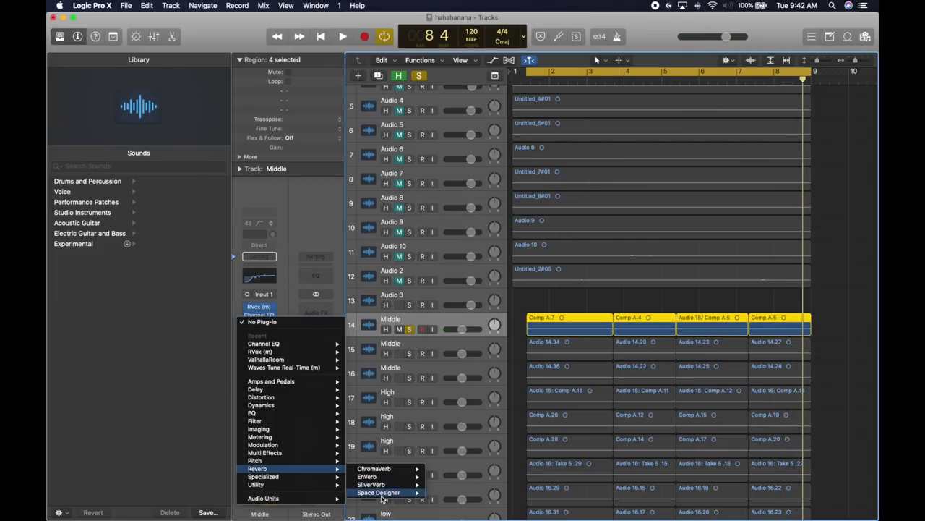
{"action": "left_click", "coordinate": [448, 501]}
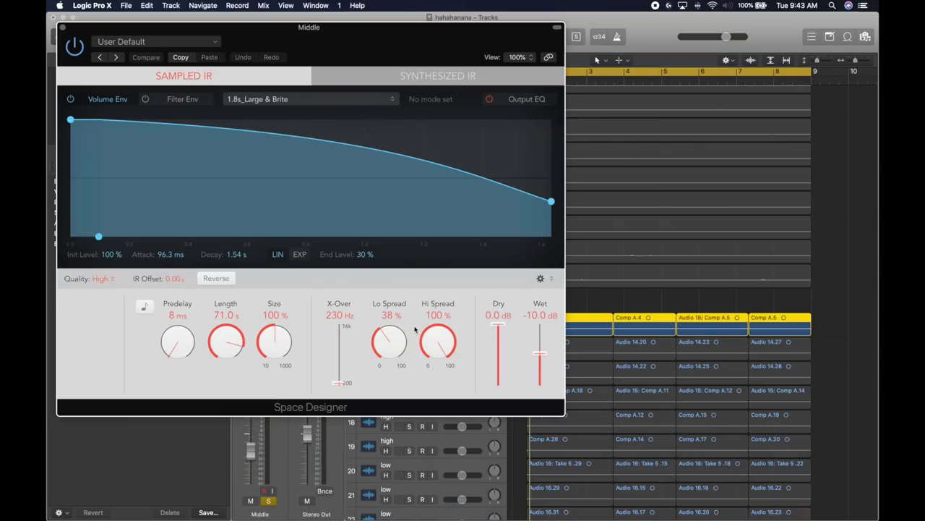
{"action": "left_click_drag", "start_coordinate": [540, 369], "coordinate": [540, 371]}
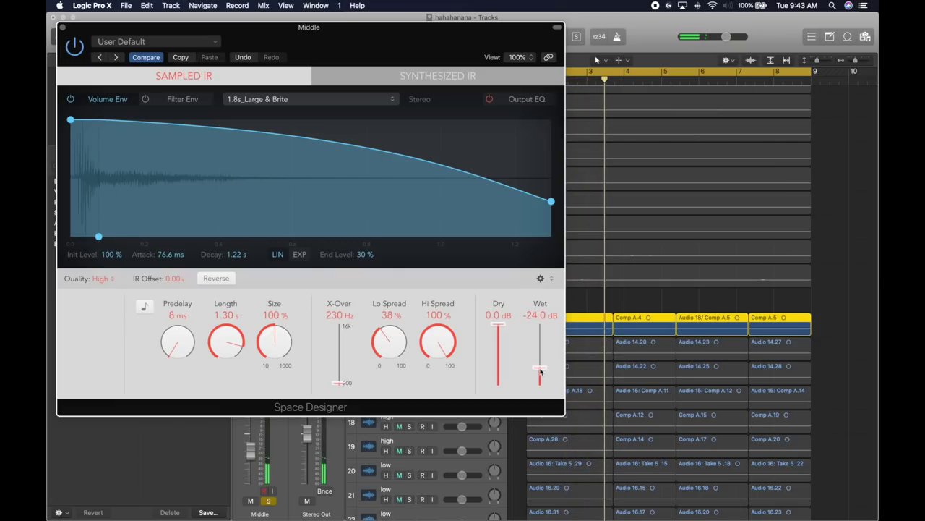
{"action": "left_click", "coordinate": [62, 27]}
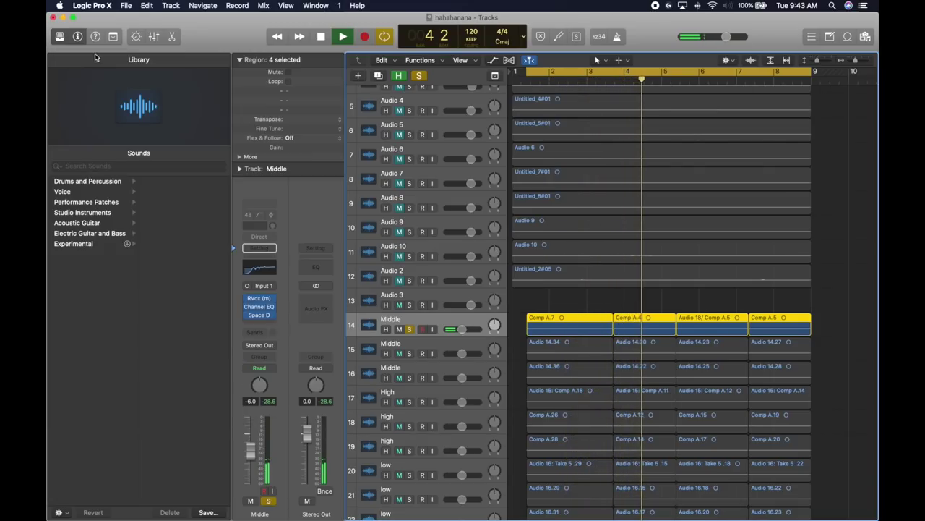
Show the mixer sized to reveal the effect slots, and solo all three Middle tracks.
{"action": "key", "text": "x"}
{"action": "left_click_drag", "start_coordinate": [650, 160], "coordinate": [657, 311]}
{"action": "scroll", "coordinate": [660, 262], "scroll_direction": "down", "scroll_amount": 3}
{"action": "scroll", "coordinate": [660, 262], "scroll_direction": "down", "scroll_amount": 2}
{"action": "left_click", "coordinate": [463, 174]}
{"action": "scroll", "coordinate": [625, 410], "scroll_direction": "up", "scroll_amount": 4}
Copy RVox and Channel EQ to the second and third Middle tracks, and pan the second one to the left.
{"action": "left_click_drag", "start_coordinate": [565, 360], "coordinate": [596, 363]}
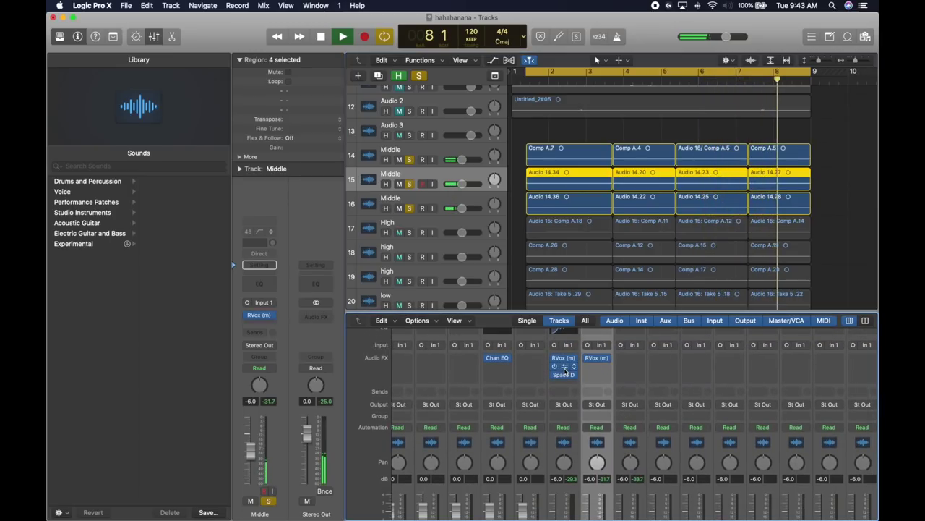
{"action": "scroll", "coordinate": [629, 383], "scroll_direction": "right", "scroll_amount": 2}
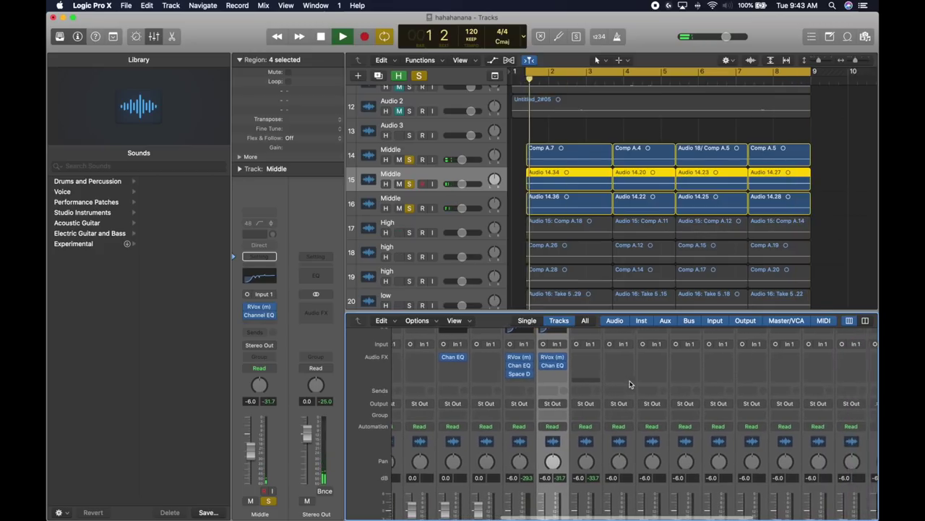
{"action": "left_click", "coordinate": [599, 364]}
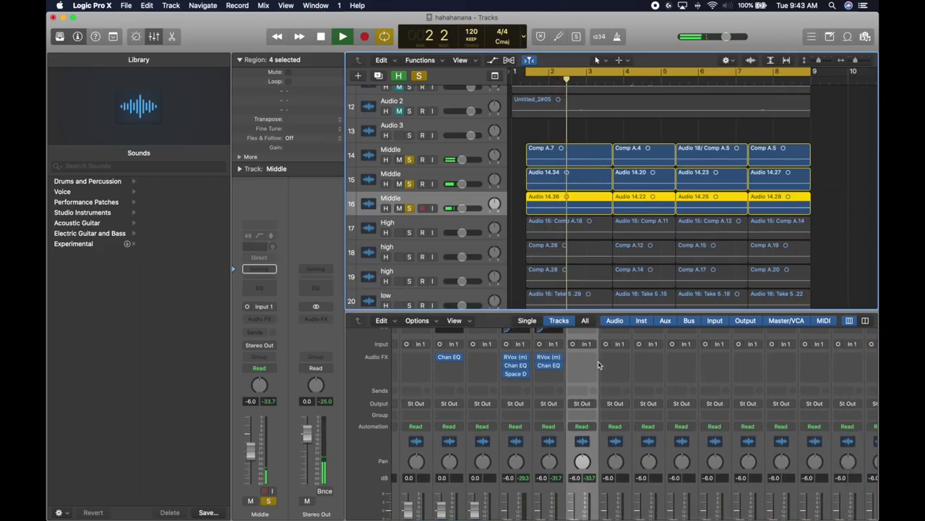
{"action": "left_click_drag", "start_coordinate": [544, 354], "coordinate": [589, 368]}
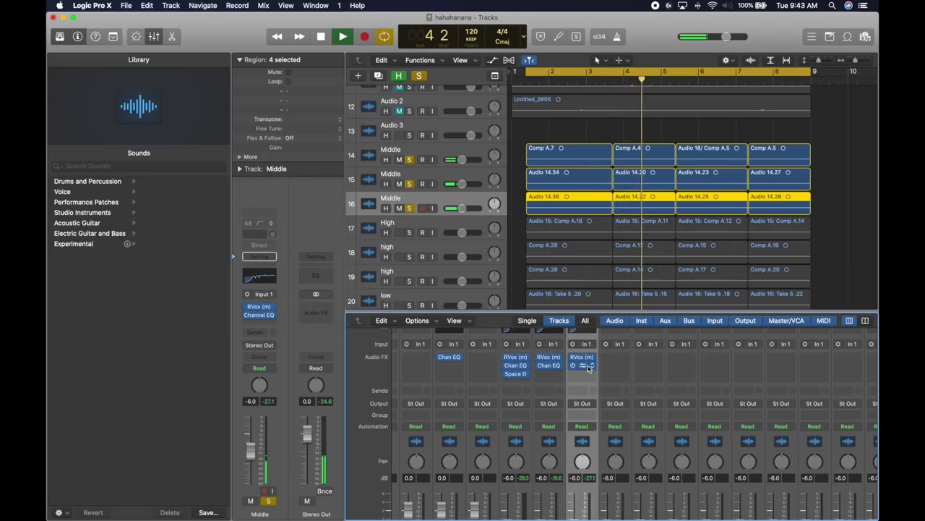
{"action": "key", "text": "space"}
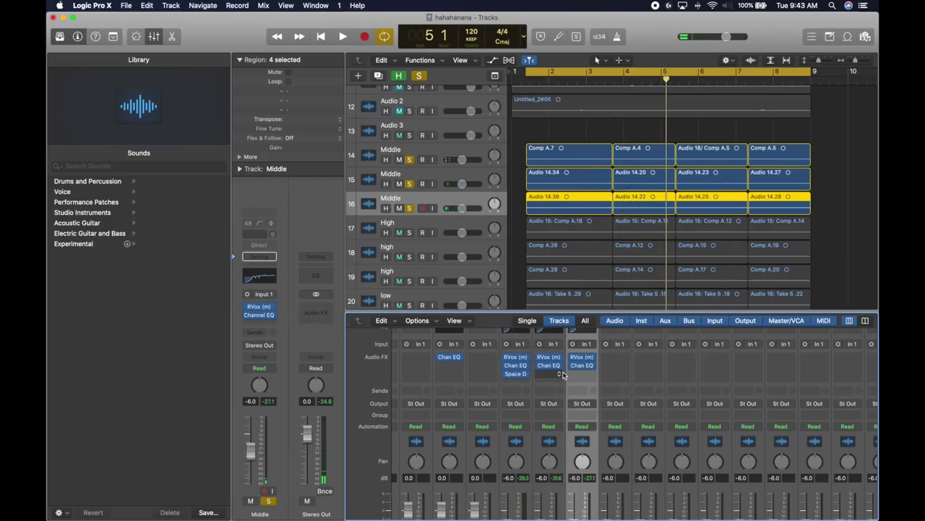
{"action": "left_click", "coordinate": [492, 180]}
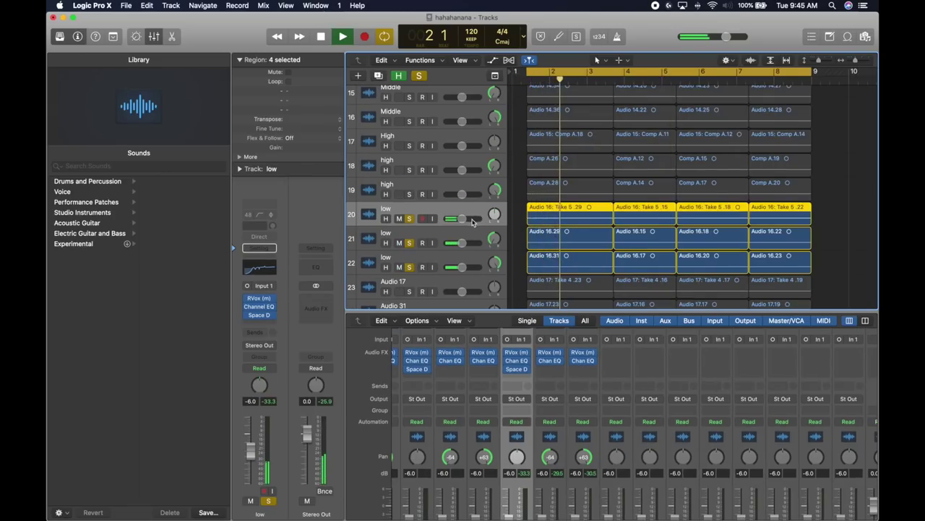
Set the Space Designer Wet level on the first low track to -15.5 dB and close the plug-in.
{"action": "left_click", "coordinate": [520, 373]}
{"action": "left_click", "coordinate": [520, 372]}
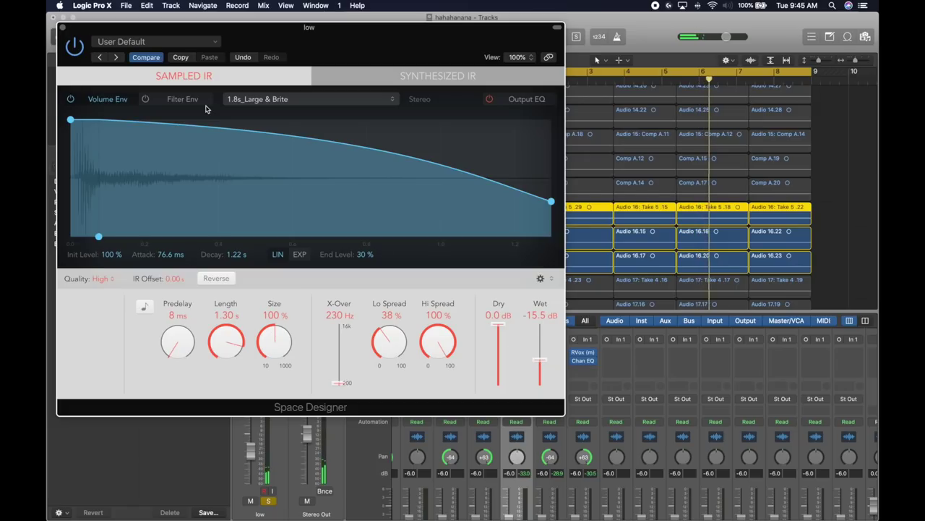
{"action": "left_click", "coordinate": [62, 29]}
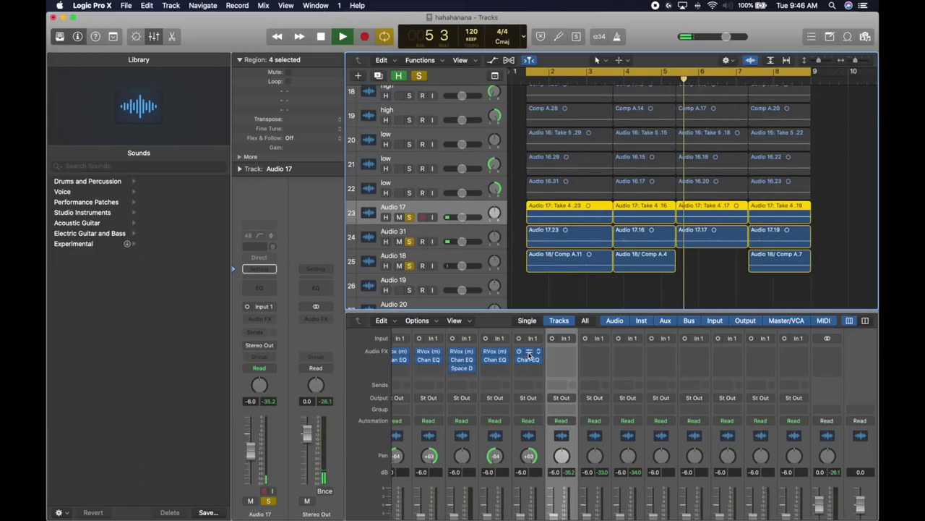
Copy RVox and Channel EQ from the last low track to the Audio 17 and Audio 31 tracks.
{"action": "left_click_drag", "start_coordinate": [529, 352], "coordinate": [556, 362]}
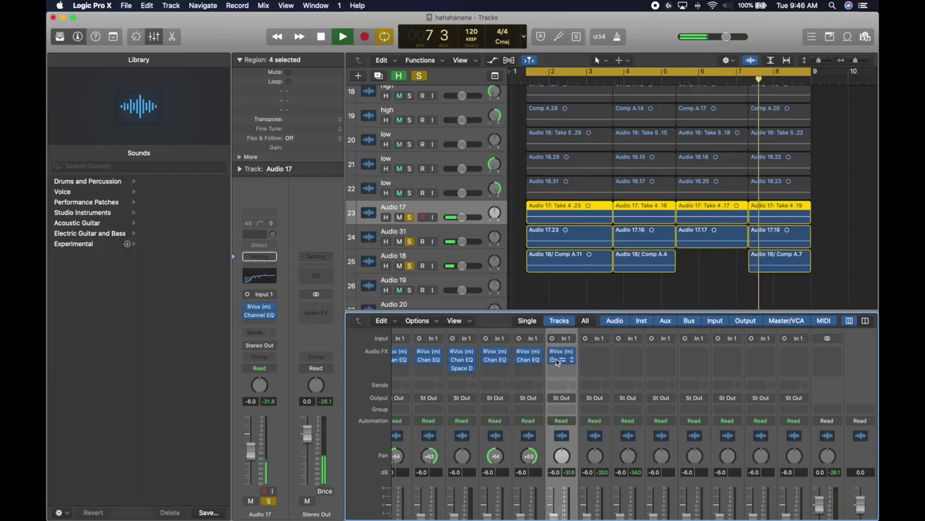
{"action": "left_click_drag", "start_coordinate": [586, 353], "coordinate": [596, 360]}
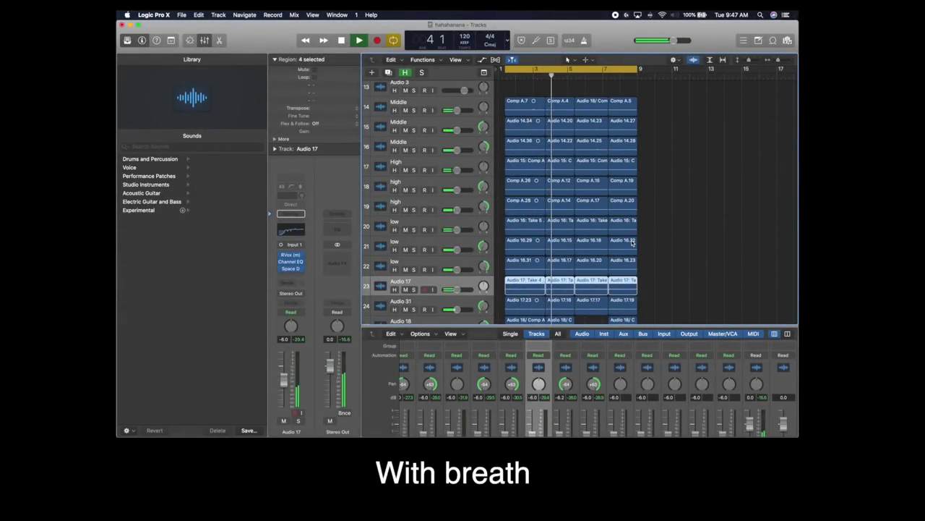
{"action": "scroll", "coordinate": [601, 208], "scroll_direction": "down", "scroll_amount": 2}
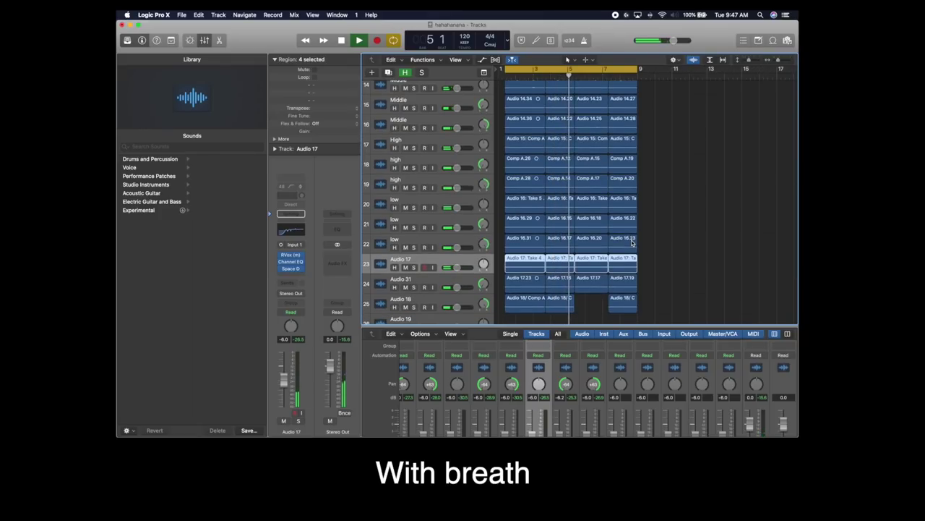